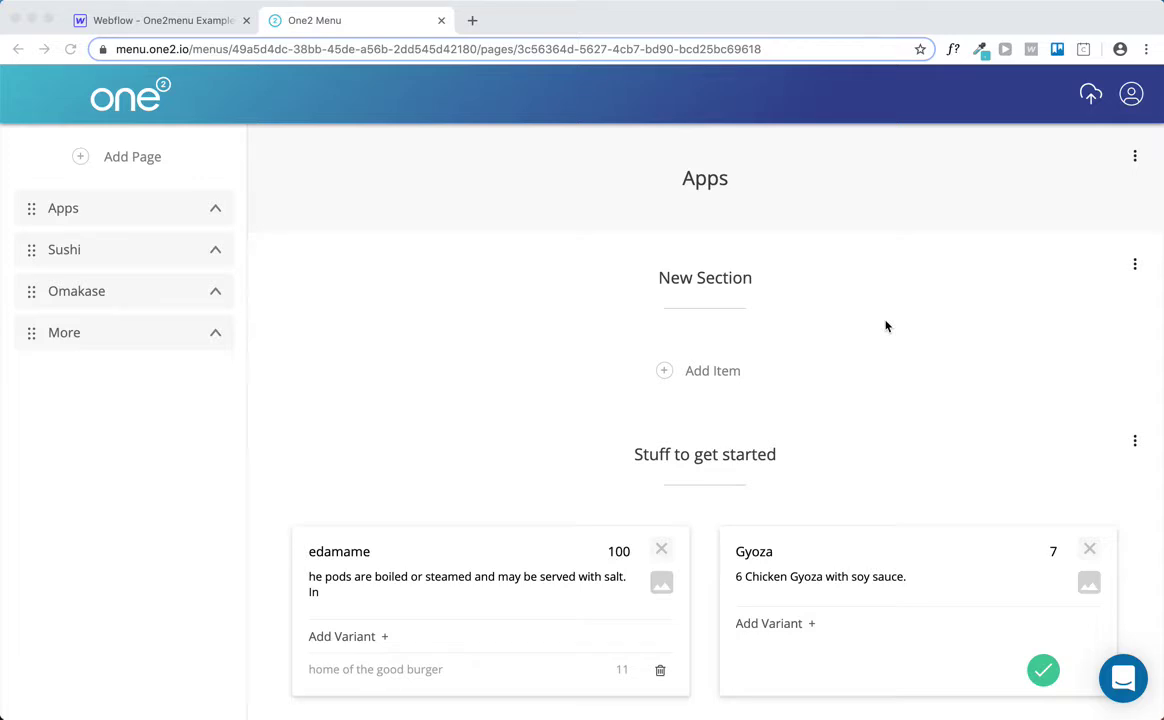
- View the Sushi page, then the Omakase page showing Traditional Craft 38 and New Fusion 45
left_click(883, 325)
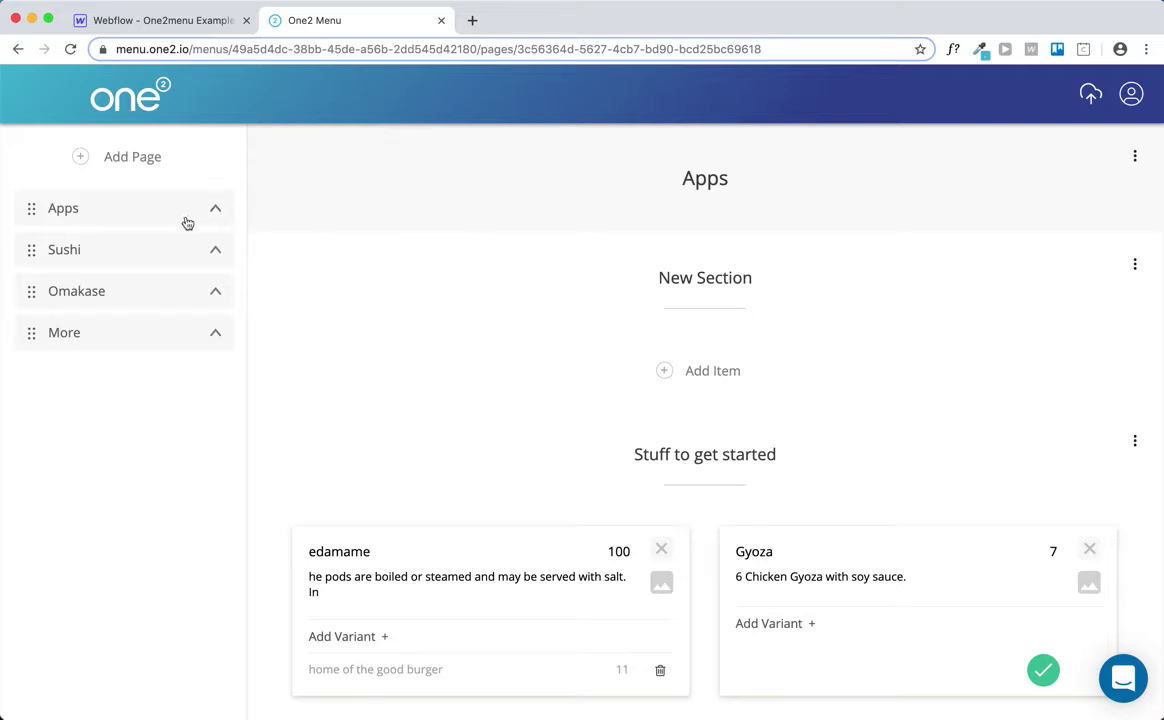
left_click(75, 252)
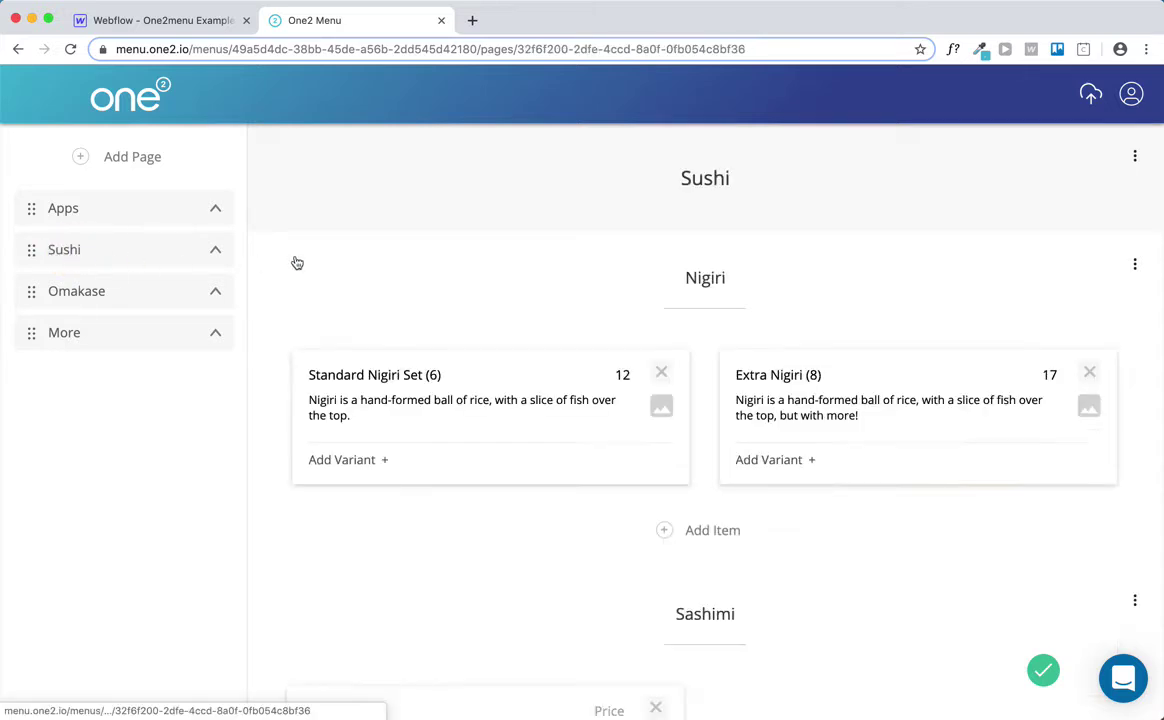
left_click(94, 290)
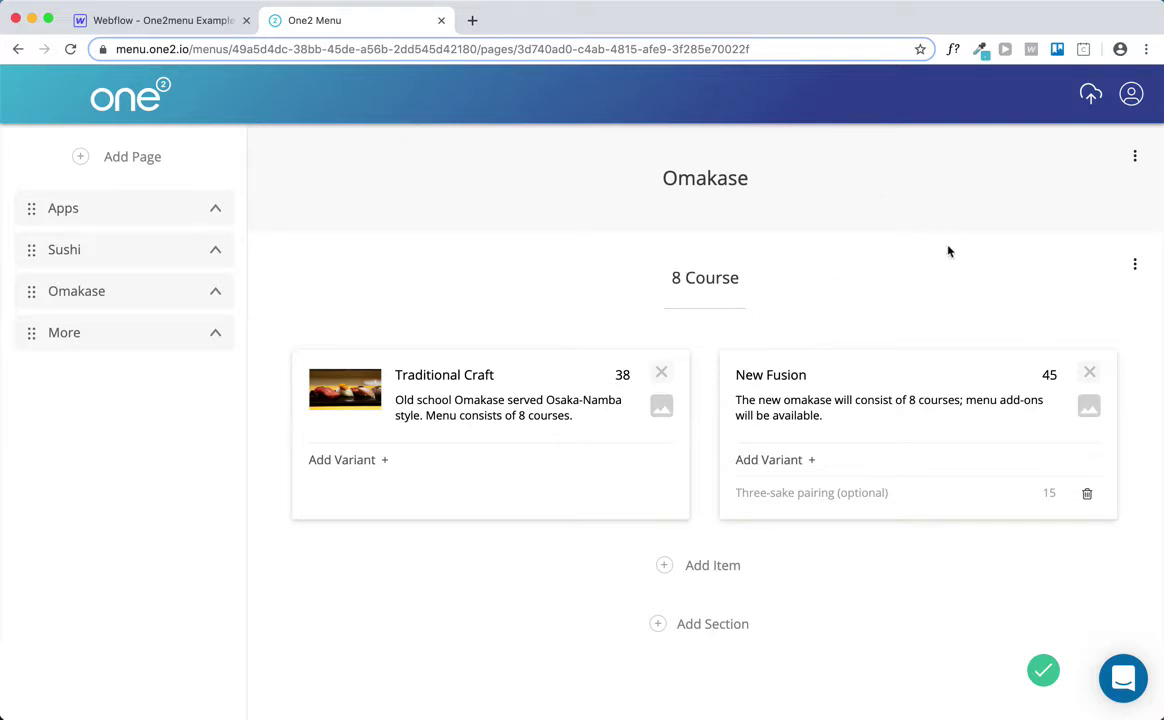
- Copy both lines of the website embed code snippet from Settings > Integrations
left_click(130, 202)
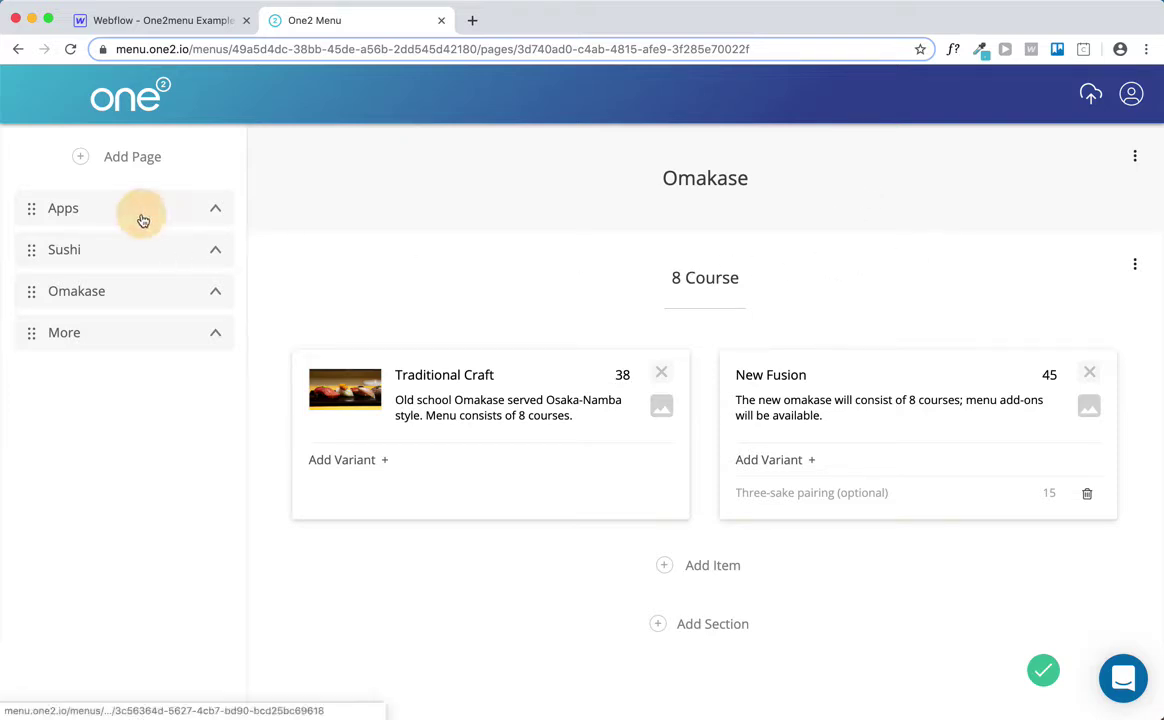
left_click(1131, 99)
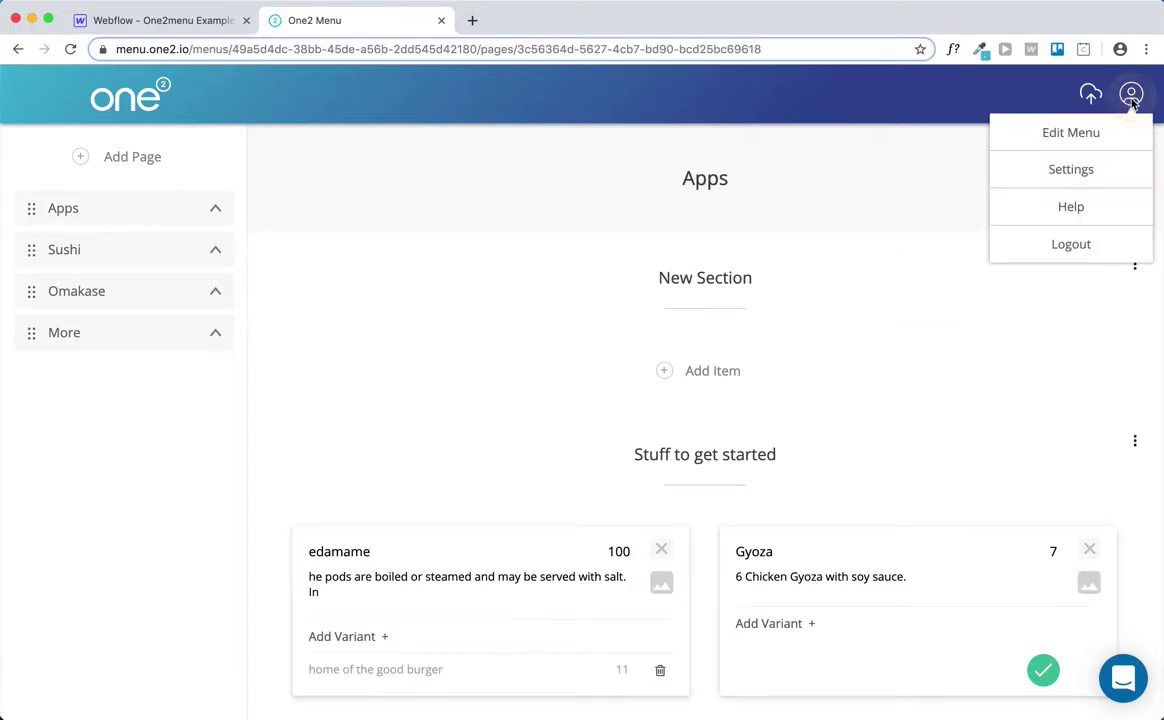
left_click(1075, 172)
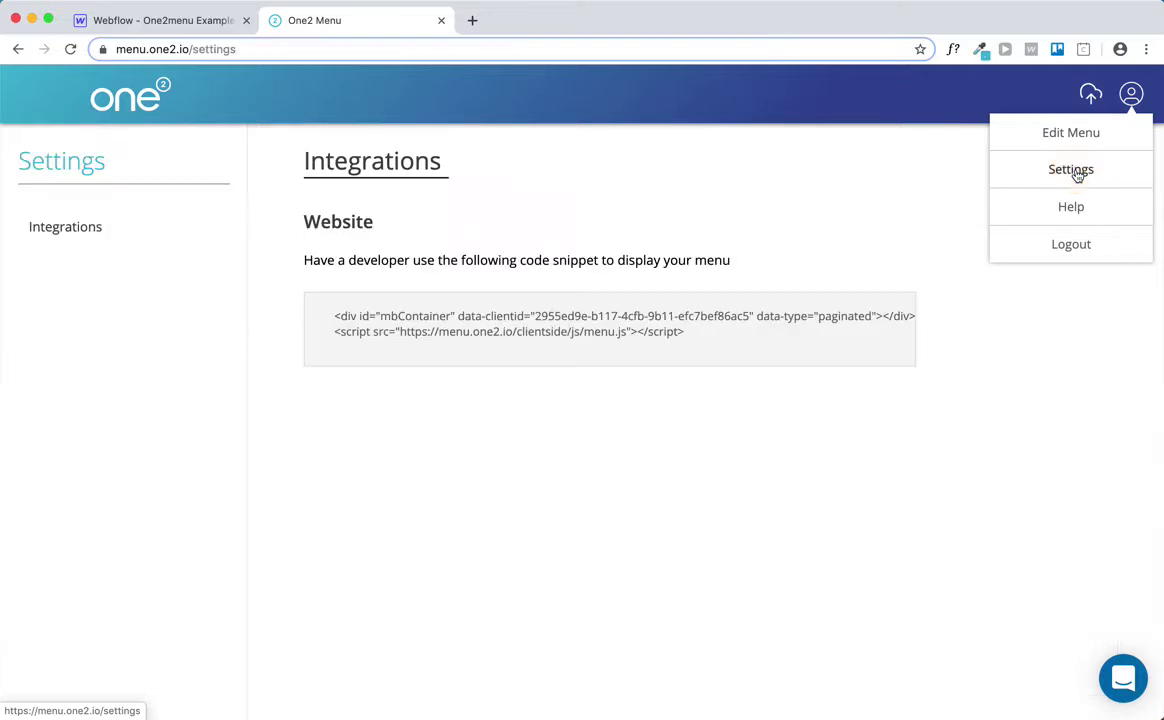
left_click(826, 166)
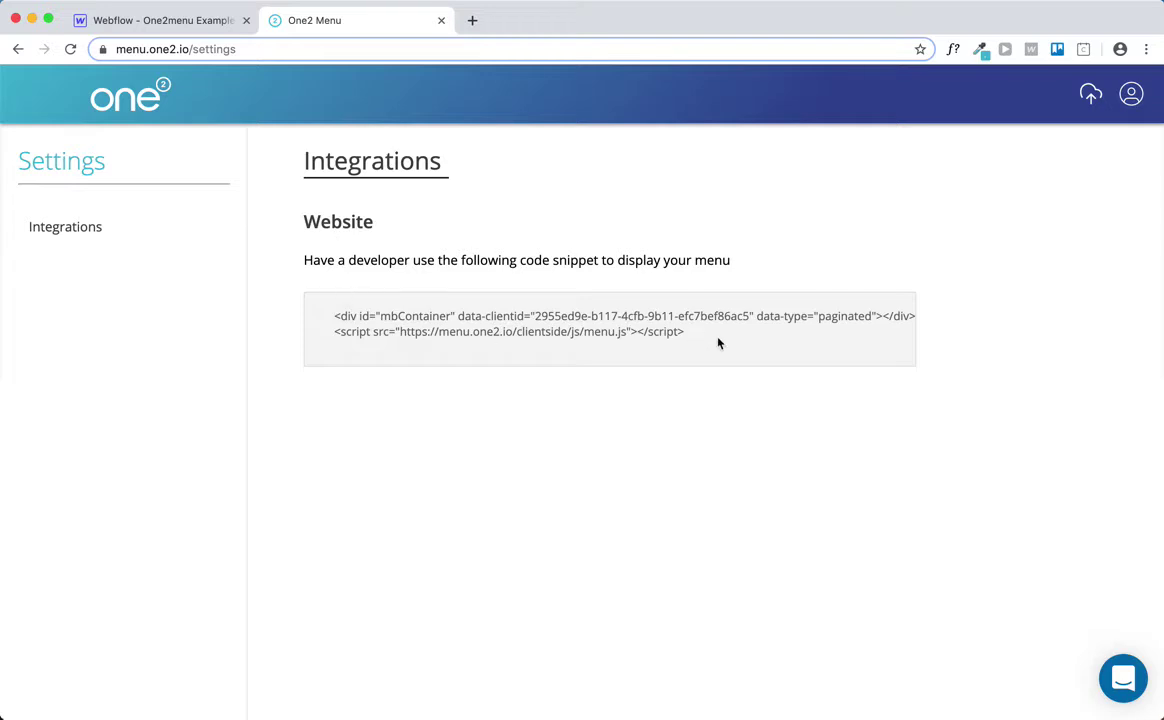
left_click_drag(697, 343, 320, 316)
right_click(320, 316)
left_click(366, 346)
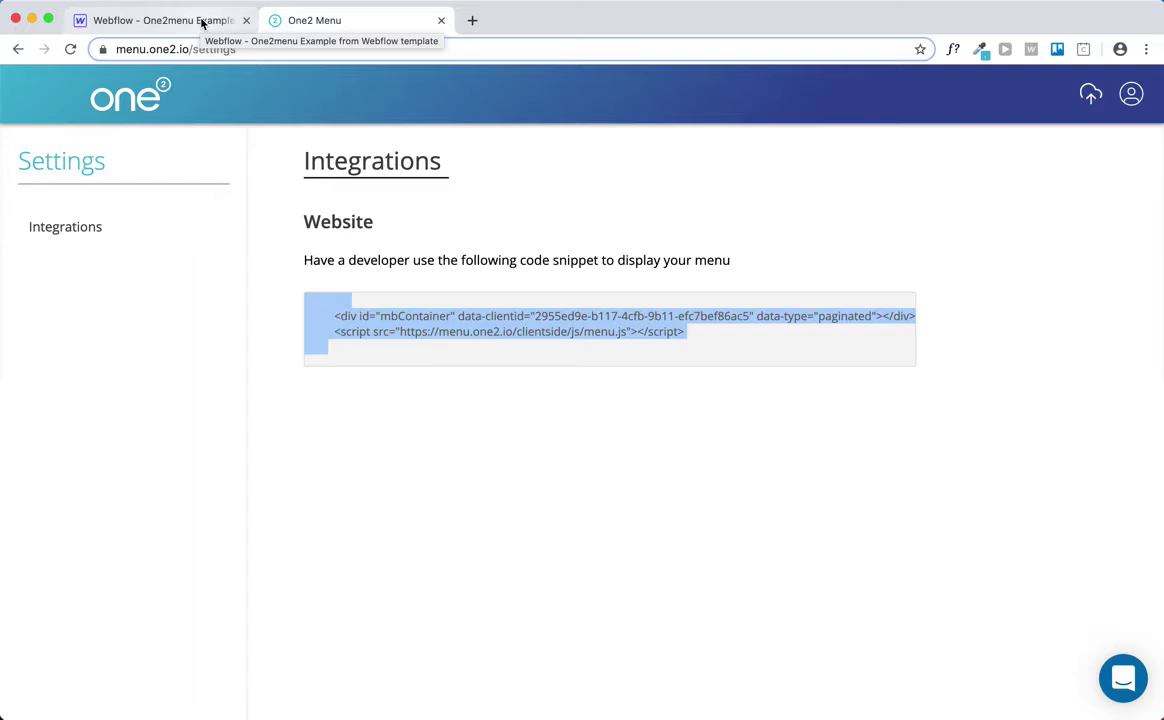
- In the Webflow designer, delete the old HTML embed block from the page
left_click(201, 22)
scroll(348, 192, "up", 10)
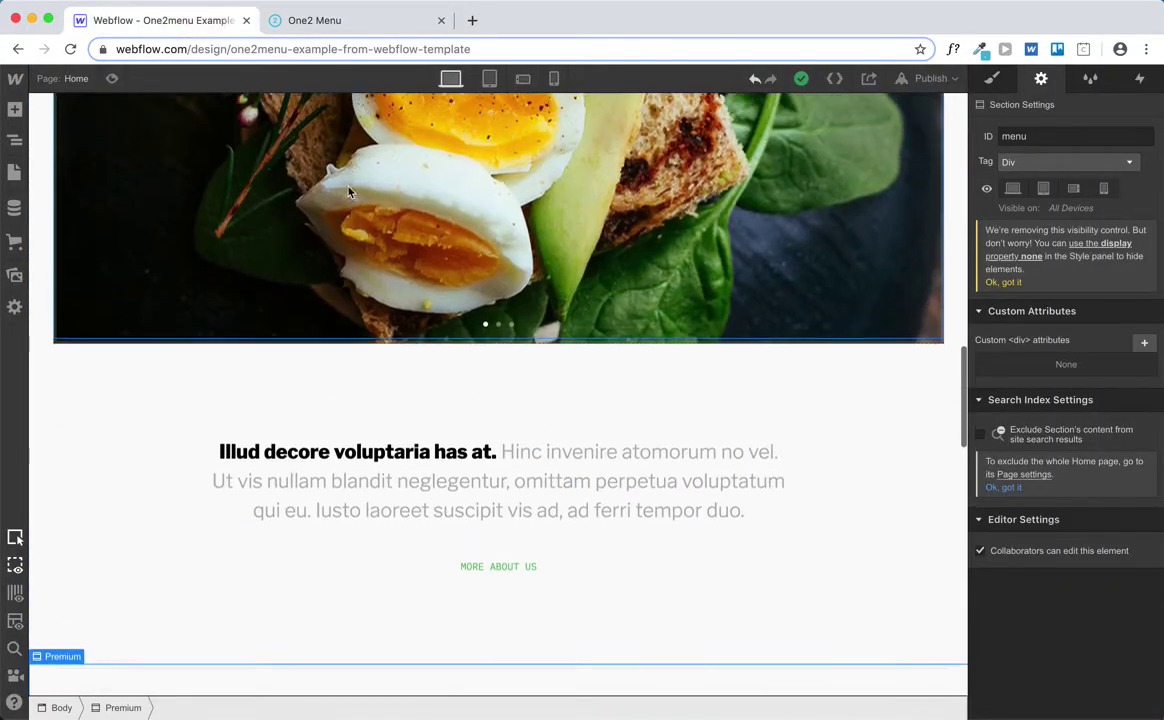
scroll(348, 192, "up", 10)
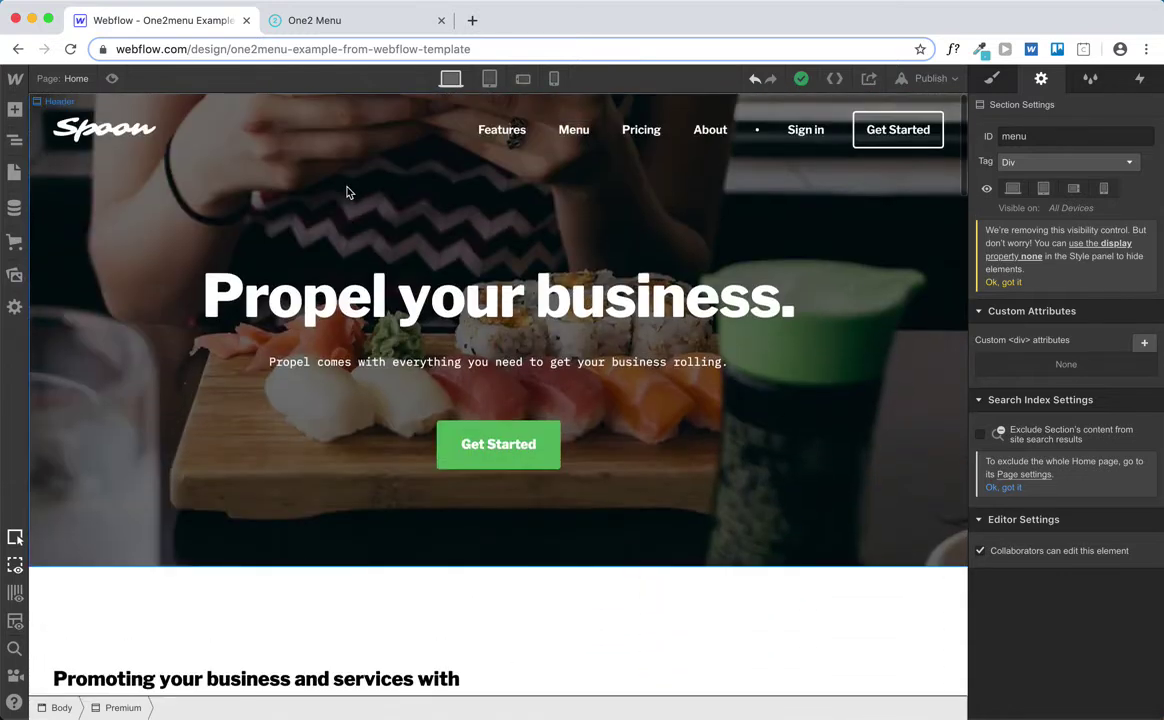
left_click(333, 191)
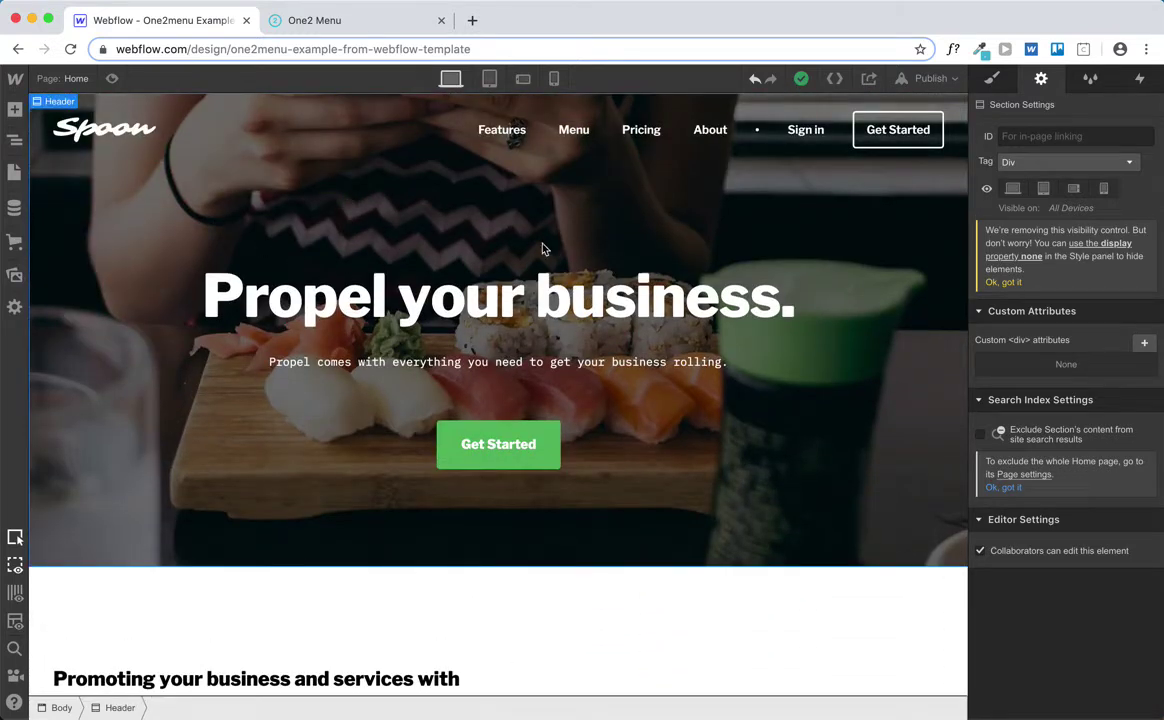
scroll(857, 299, "down", 10)
scroll(855, 311, "down", 15)
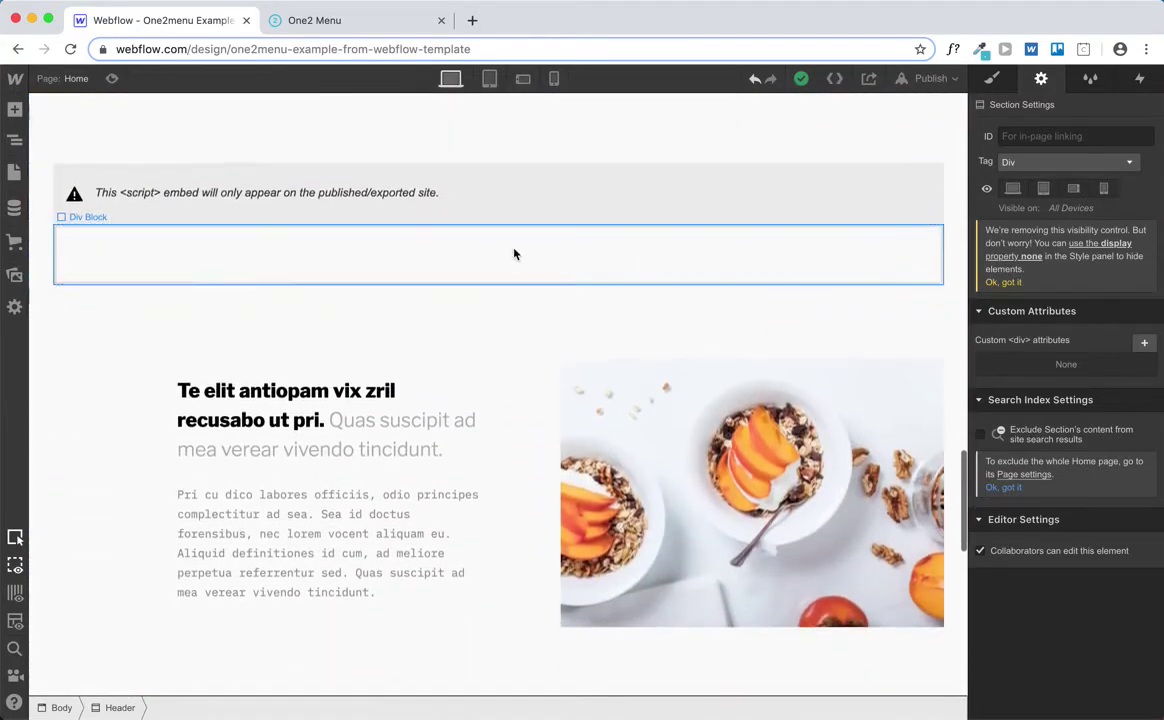
left_click(460, 251)
key("Delete")
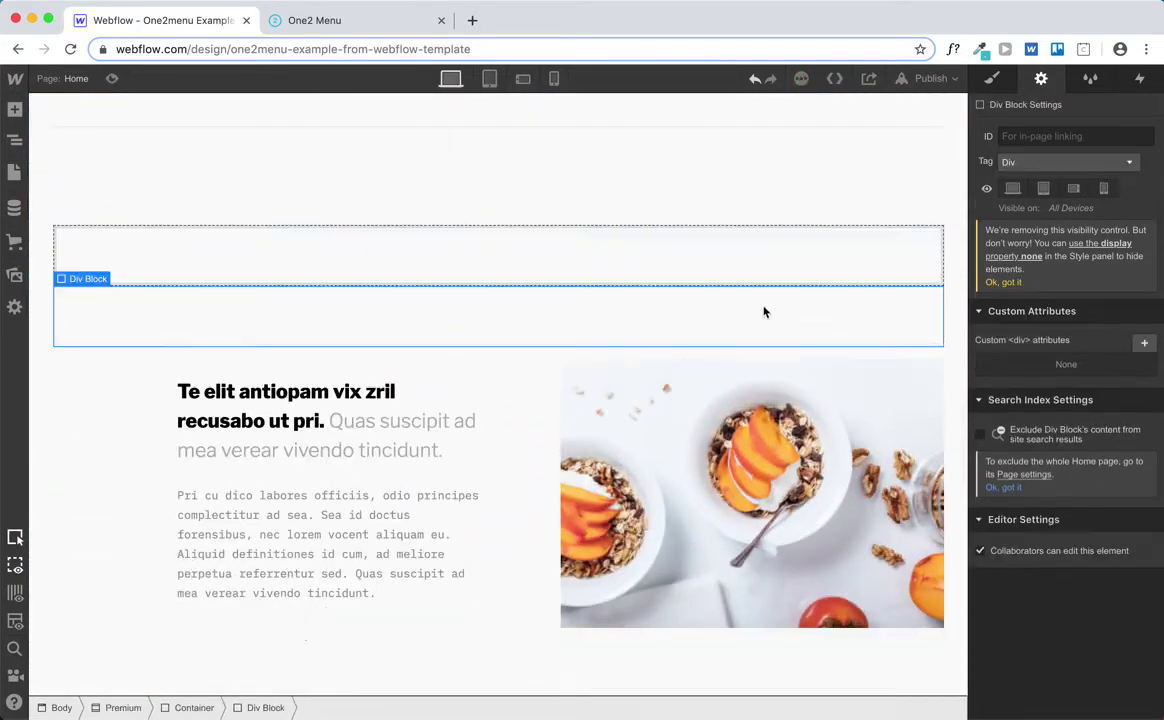
- Drag a new Embed element into the empty div block of the Premium section
left_click(15, 109)
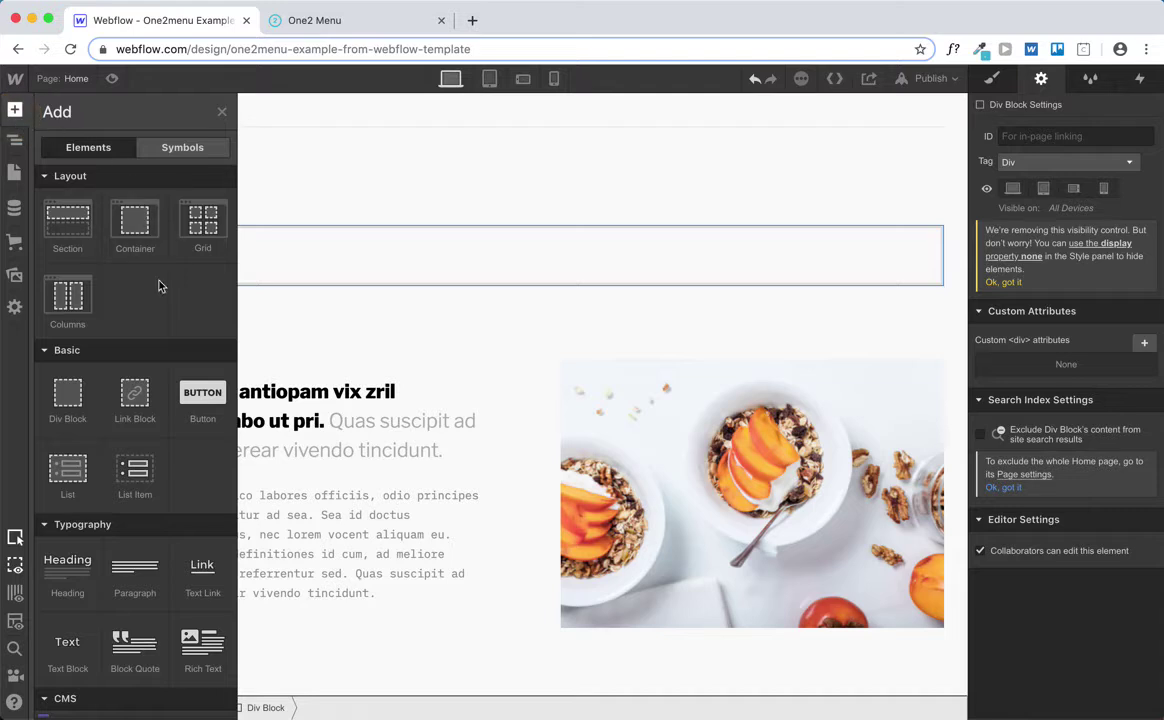
scroll(153, 289, "down", 3)
scroll(153, 289, "down", 8)
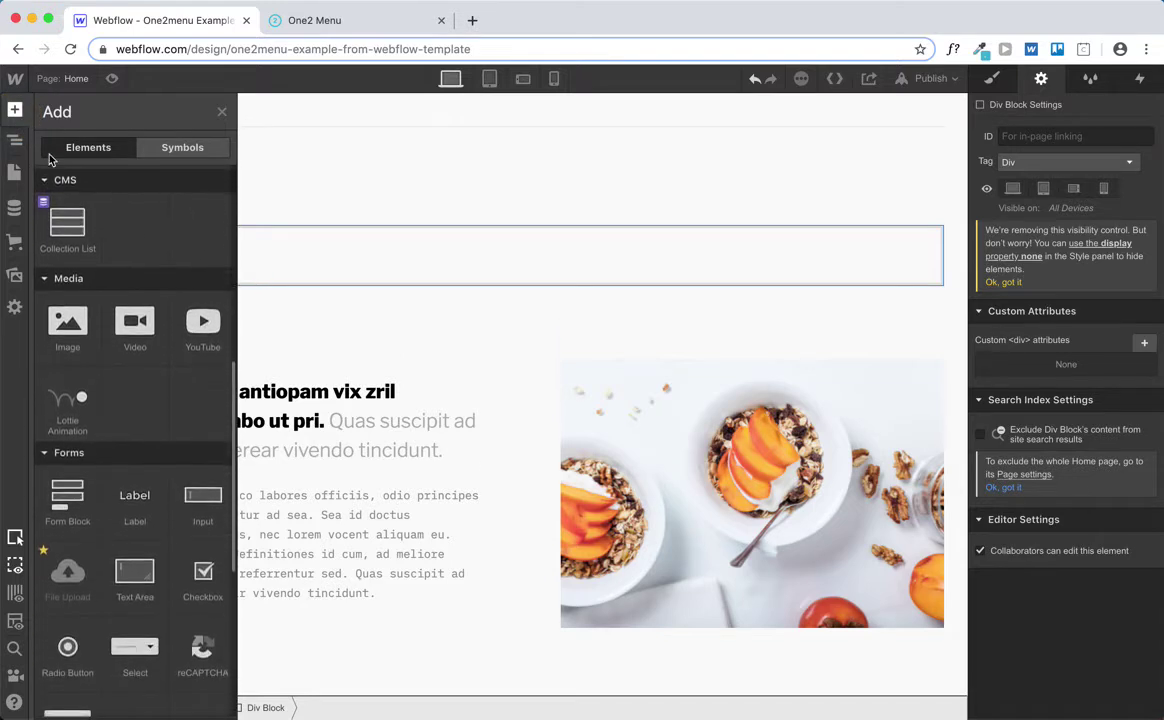
scroll(110, 320, "down", 5)
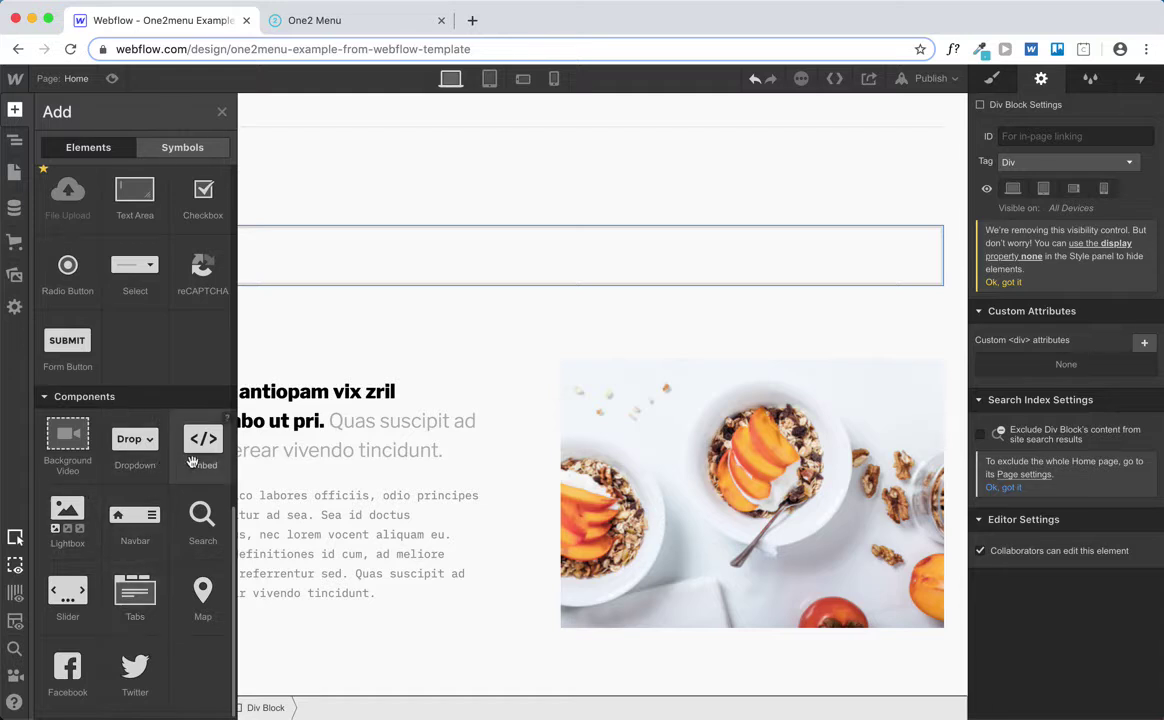
left_click_drag(198, 458, 315, 235)
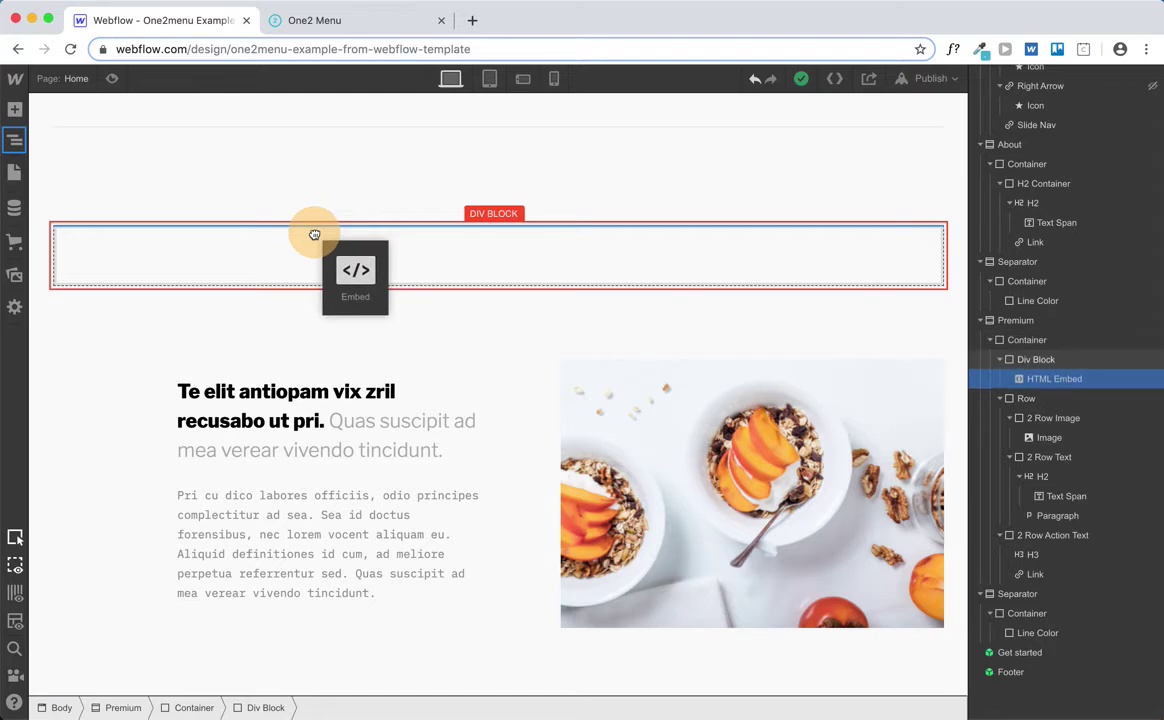
left_click_drag(314, 234, 314, 231)
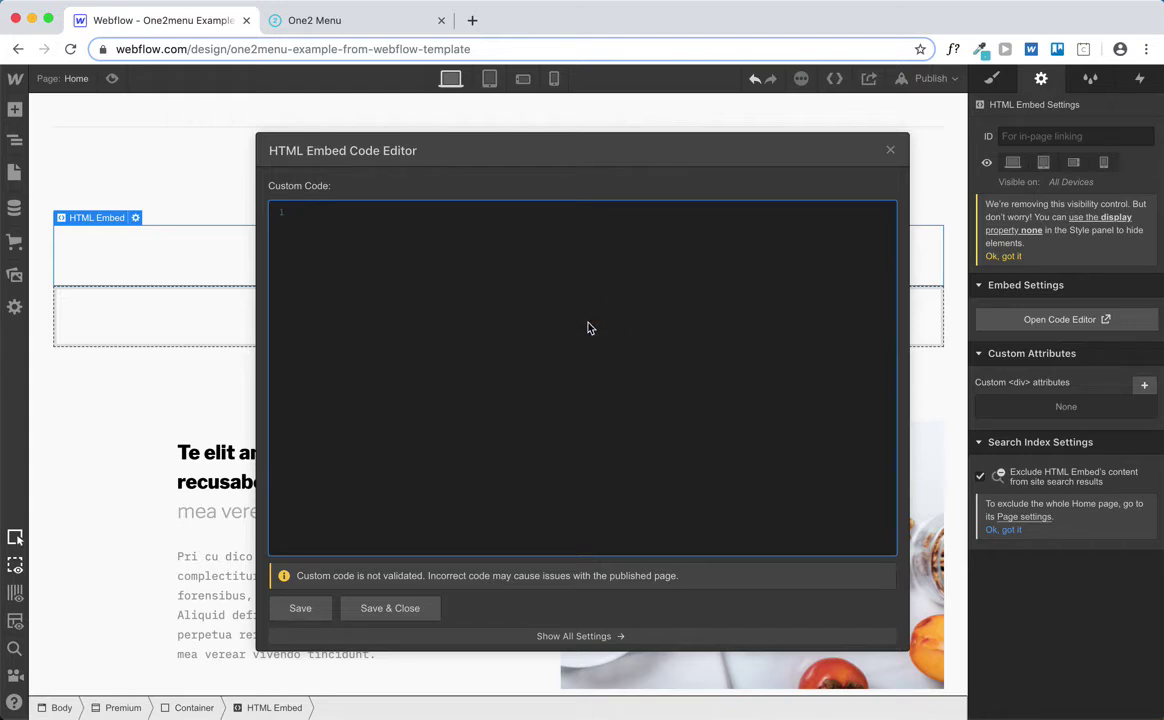
- Paste the One2 Menu mbContainer div and menu.js script into the embed and save it
key("super+v")
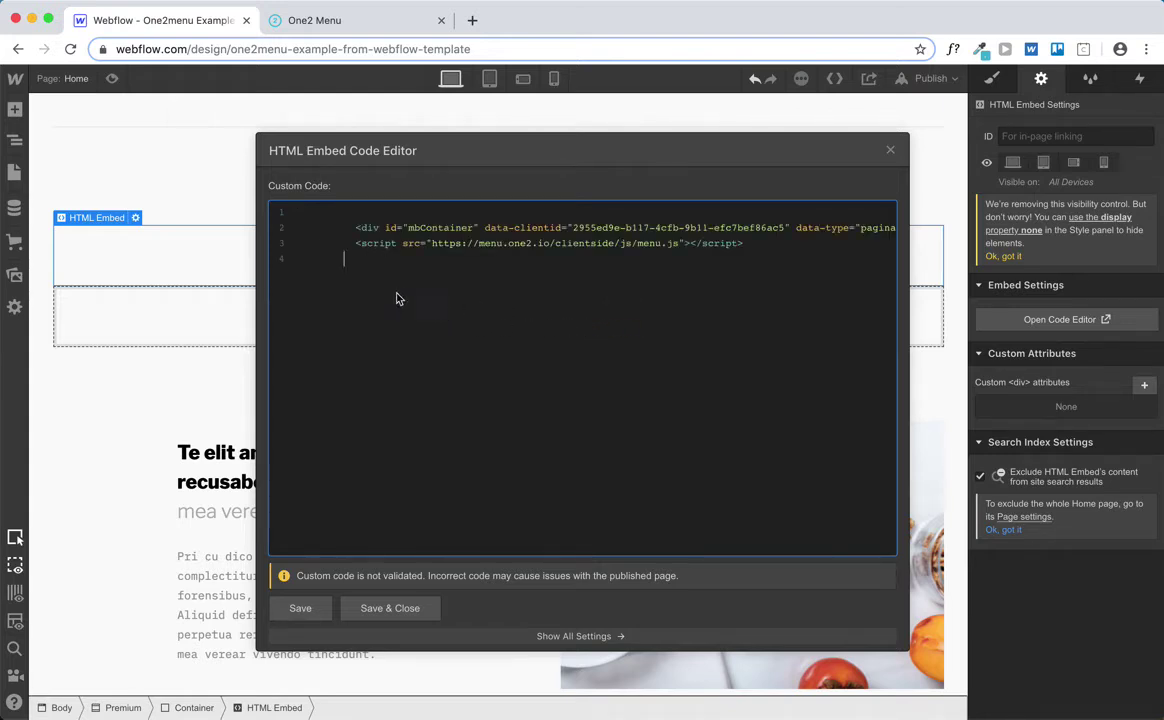
scroll(600, 321, "right", 2)
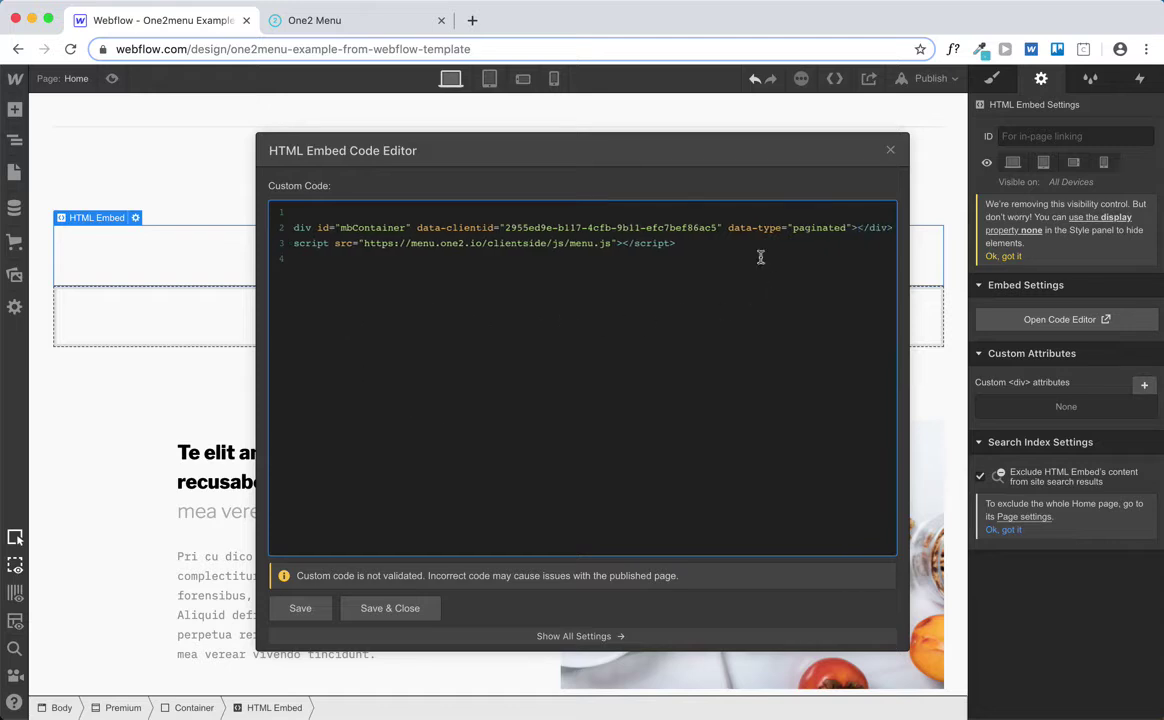
scroll(560, 258, "left", 2)
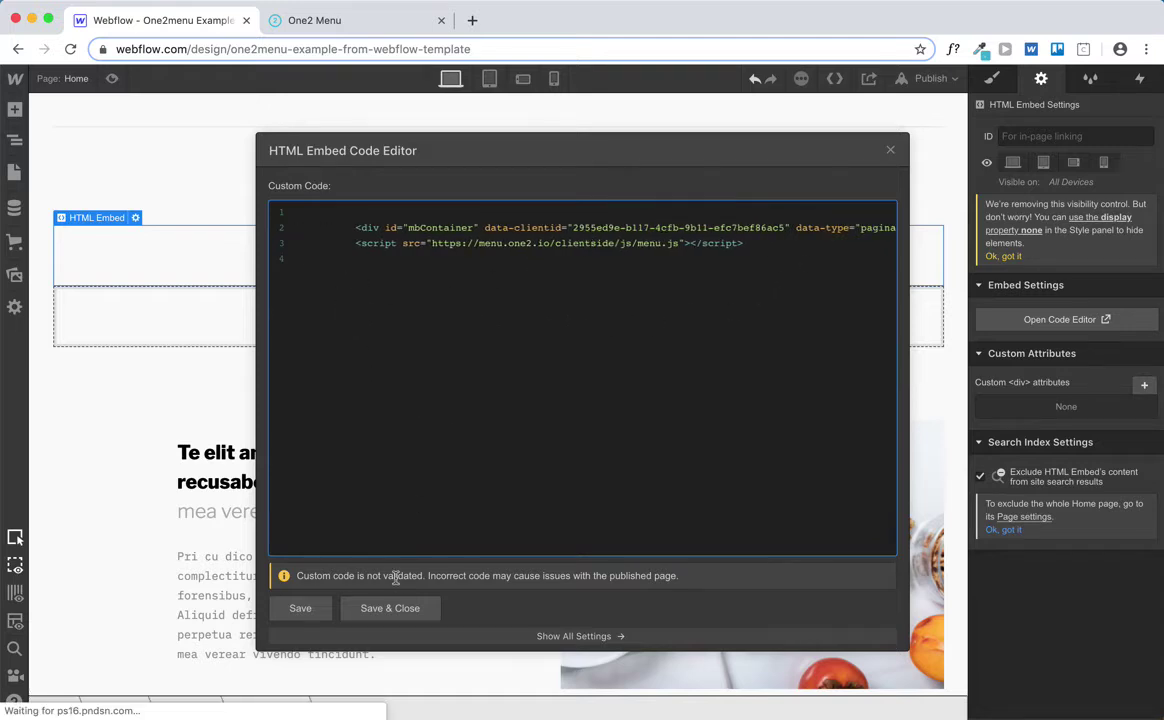
left_click(396, 614)
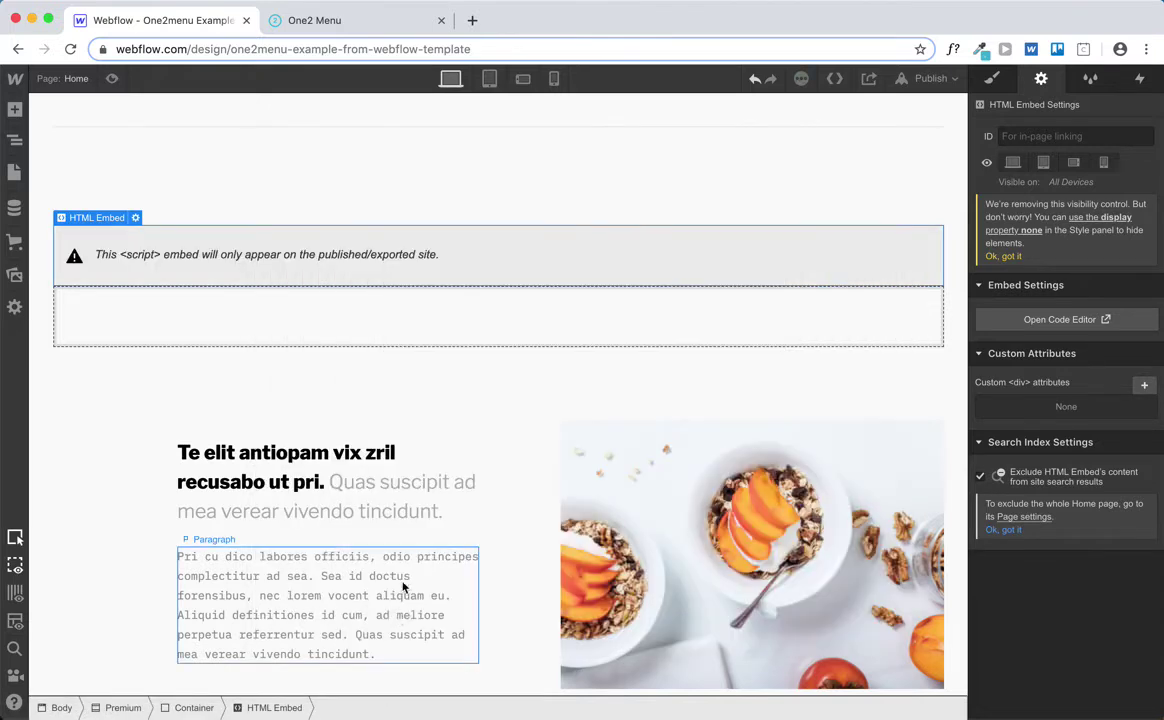
- Publish the site to its webflow.io domain
scroll(620, 415, "up", 2)
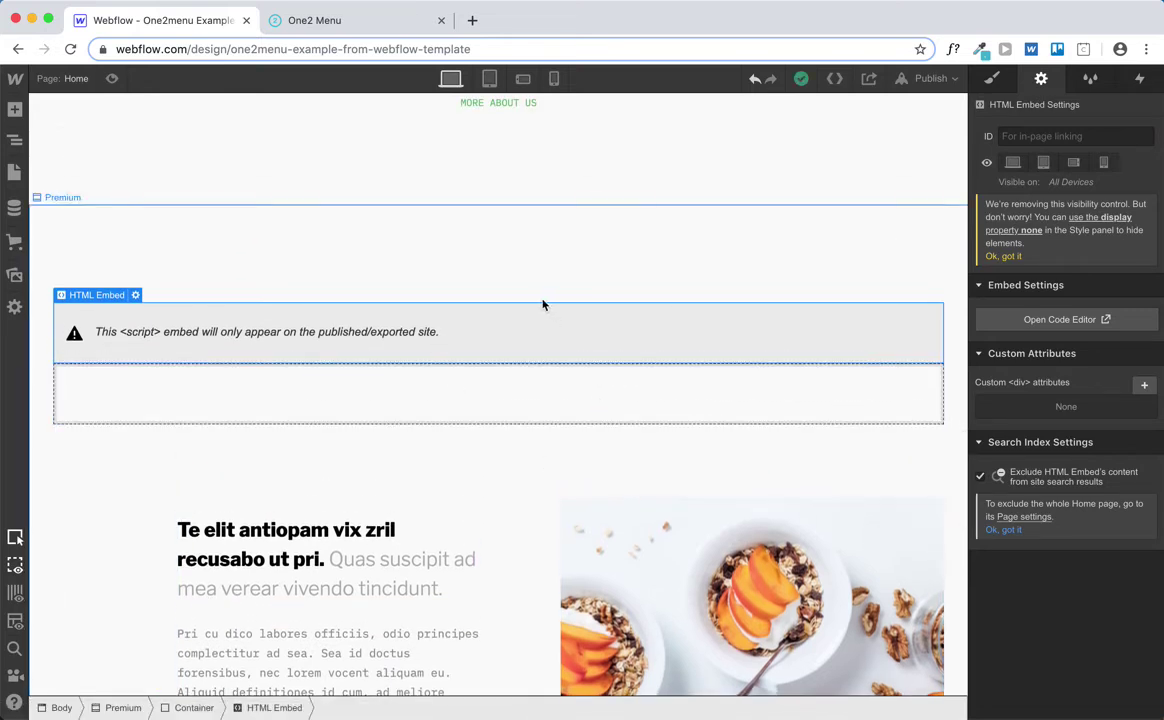
scroll(398, 329, "up", 15)
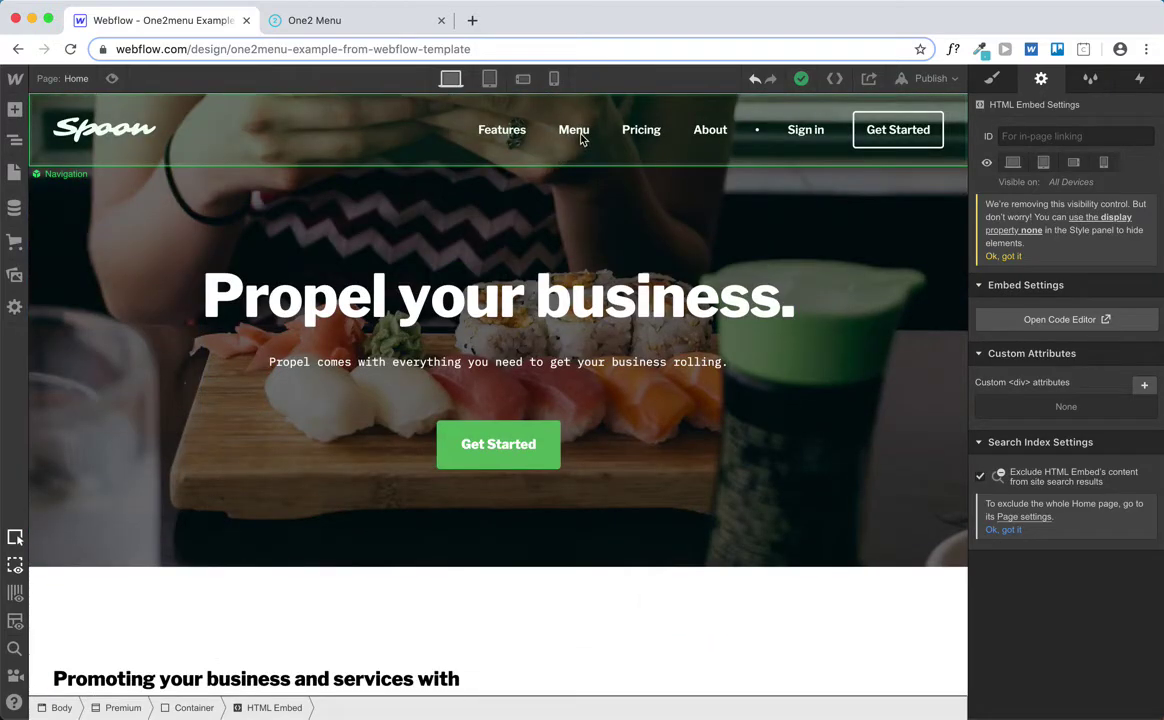
left_click(928, 78)
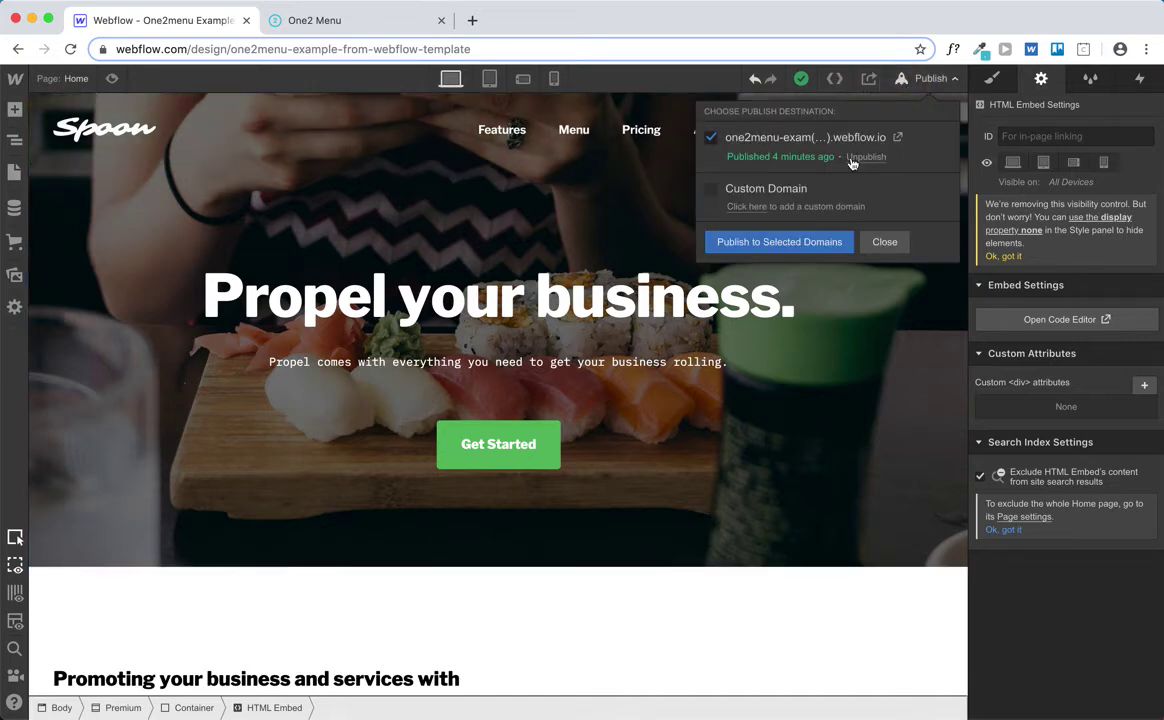
left_click(780, 246)
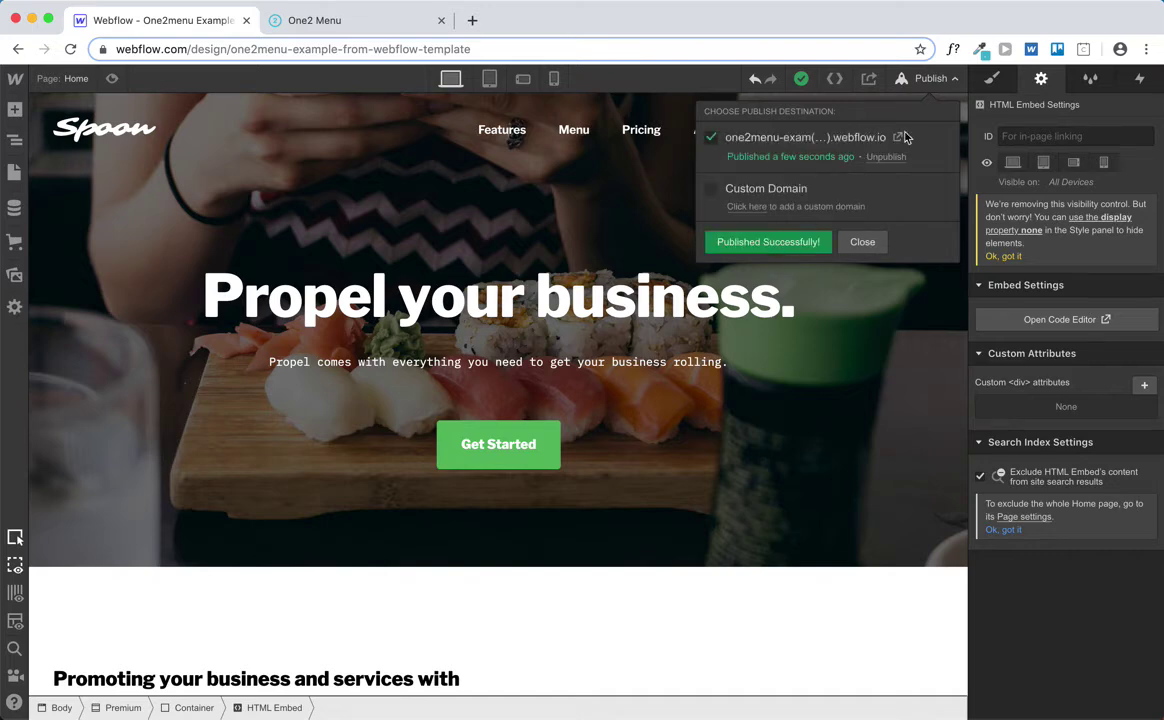
- On the live site, go to Menu and switch the embedded menu from Sushi to Omakase
left_click(899, 140)
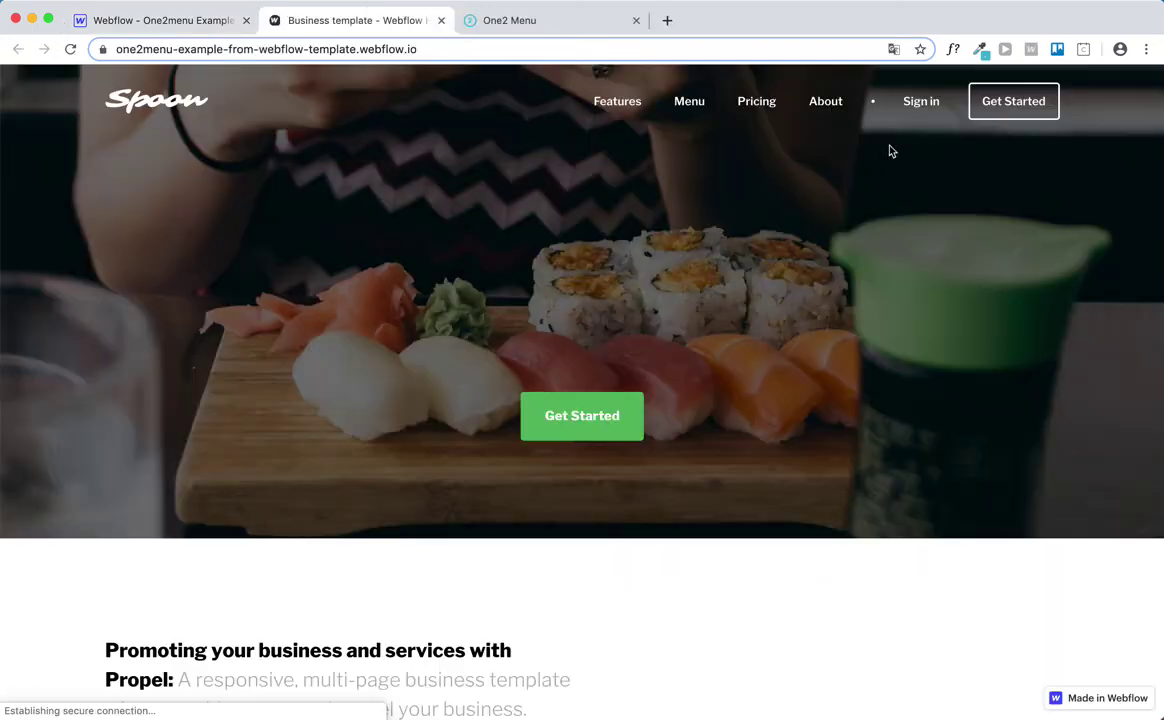
left_click(681, 108)
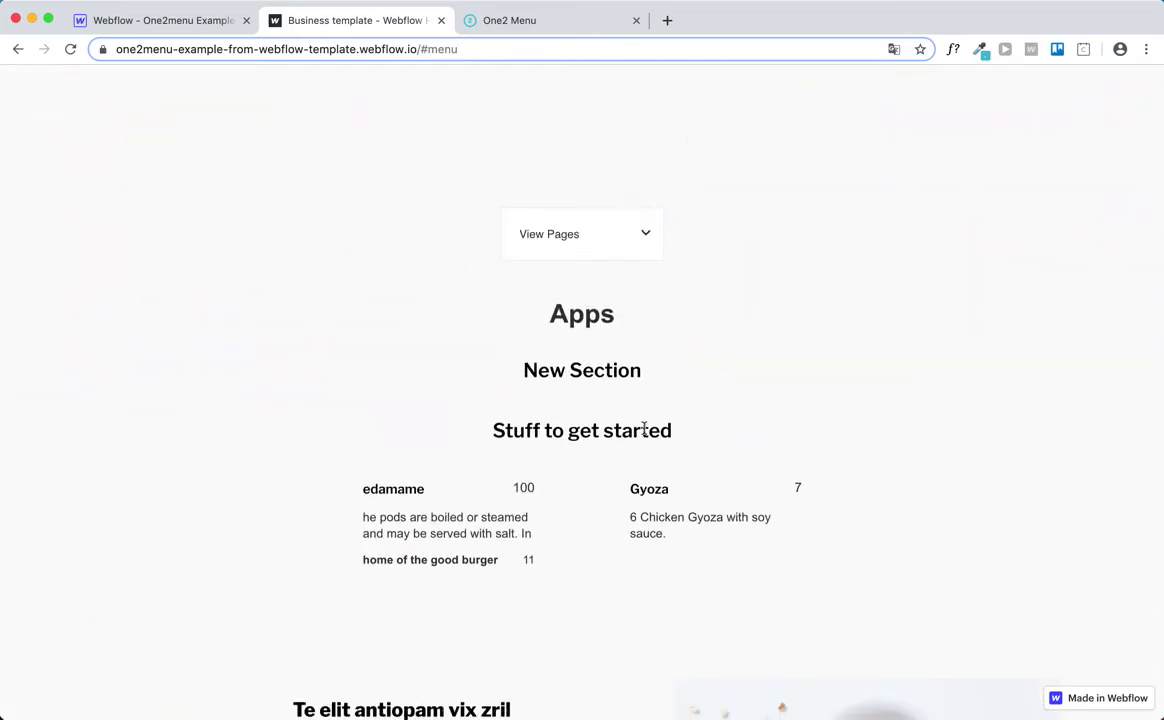
left_click(557, 241)
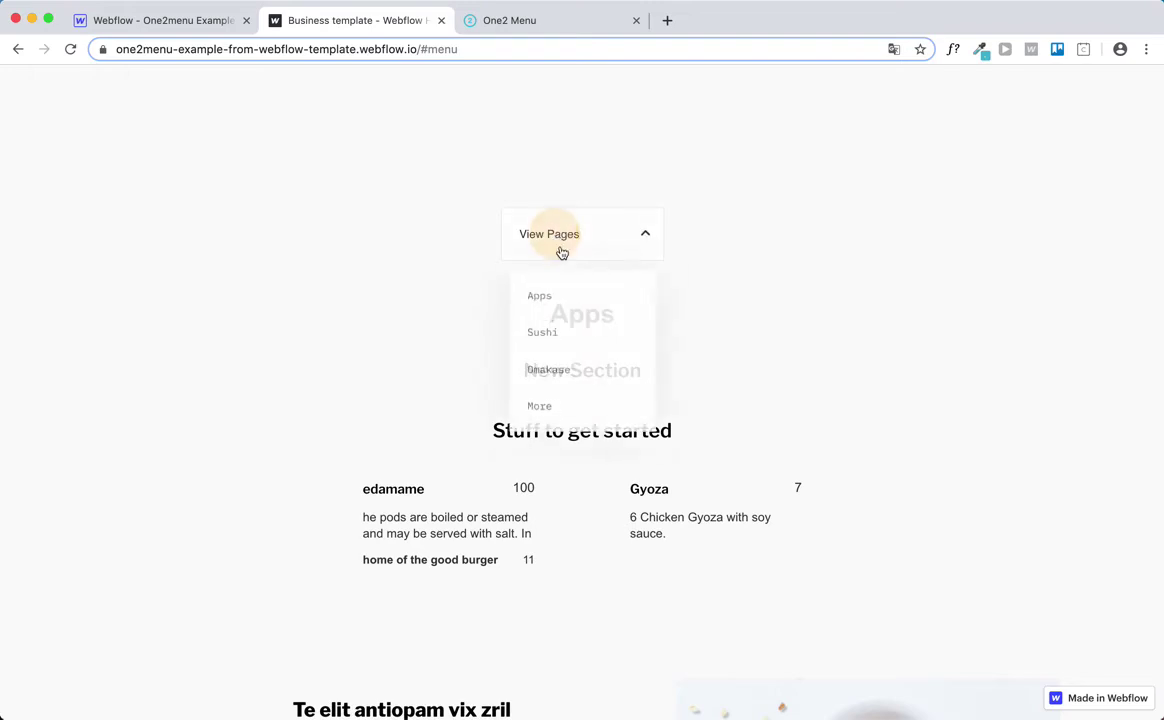
left_click(574, 330)
left_click(592, 235)
left_click(577, 366)
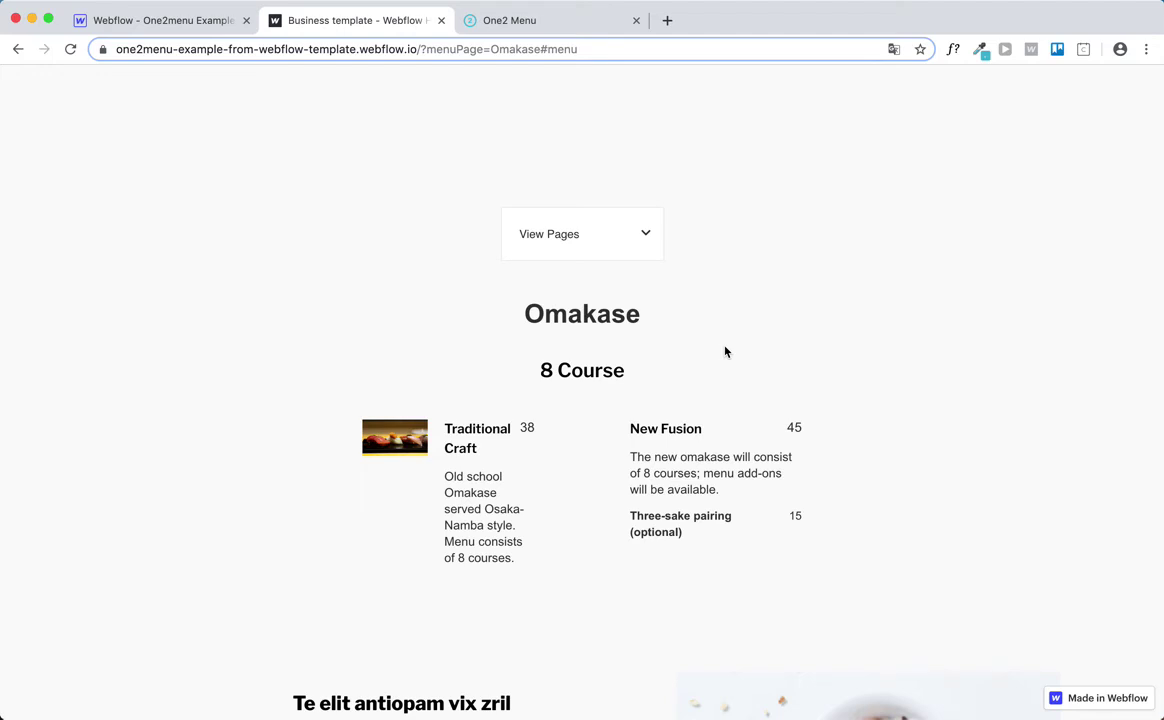
left_click(607, 255)
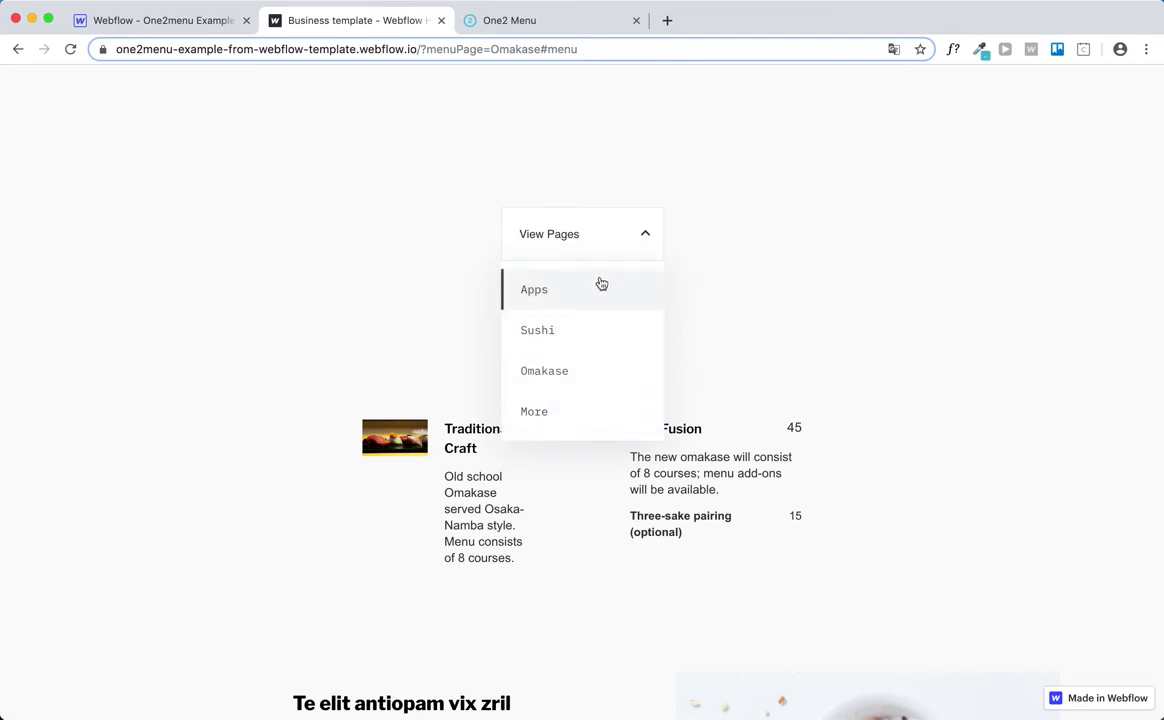
left_click(649, 246)
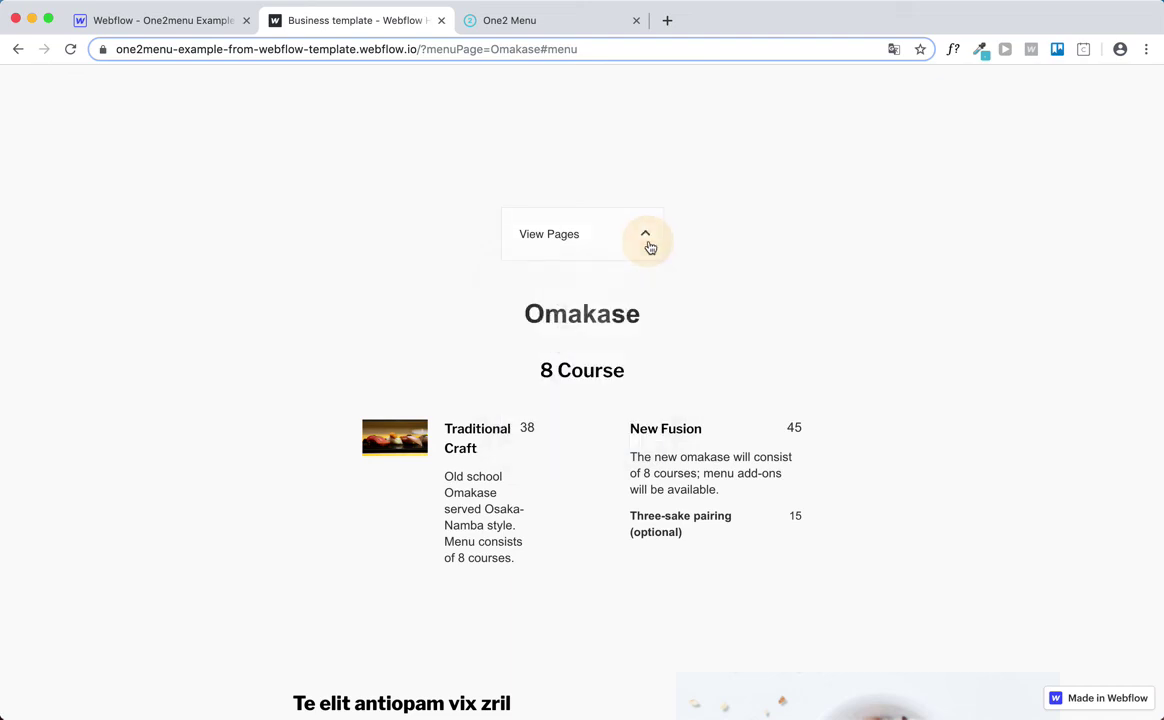